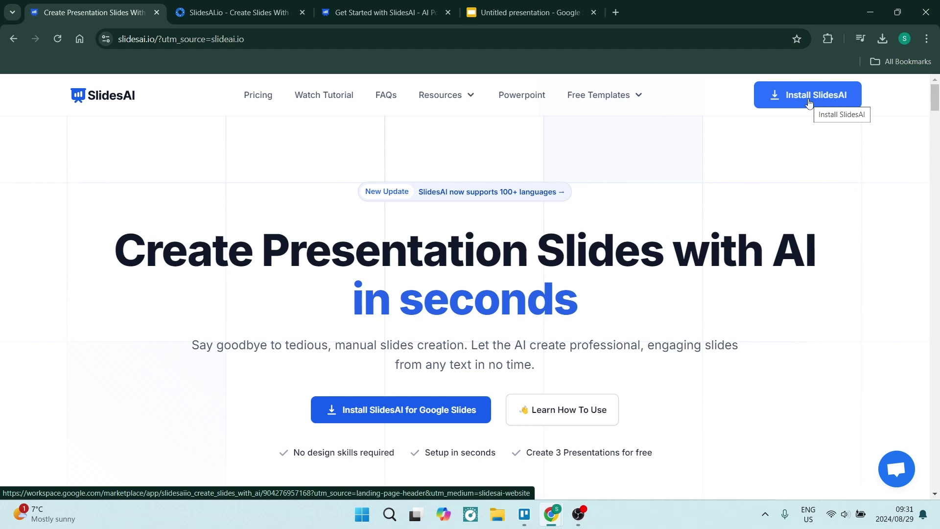
- Switch to the tab showing SlidesAI.io's Google Workspace Marketplace listing, already installed
{"action": "left_click", "coordinate": [257, 10]}
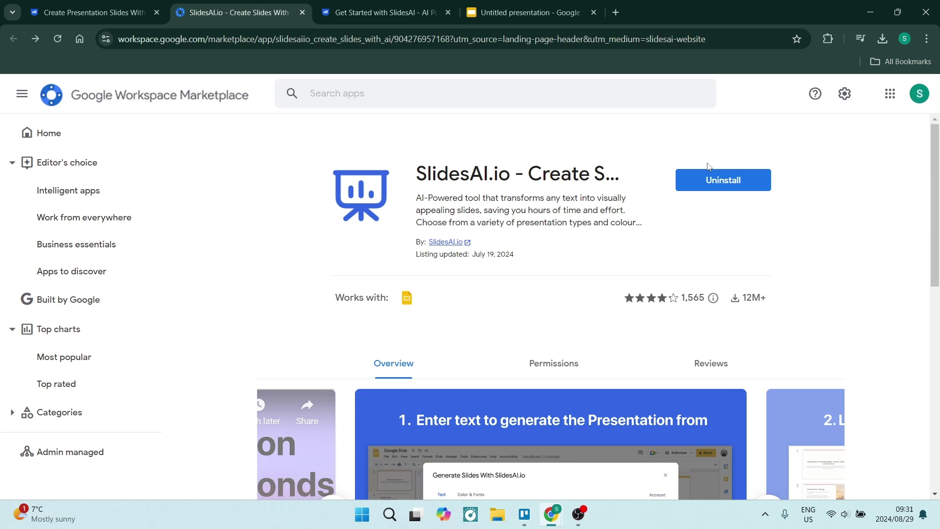
- Review the 'Get Started with SlidesAI' install steps, then open a new blank browser tab
{"action": "left_click", "coordinate": [378, 14]}
{"action": "scroll", "coordinate": [351, 308], "scroll_direction": "down", "scroll_amount": 3}
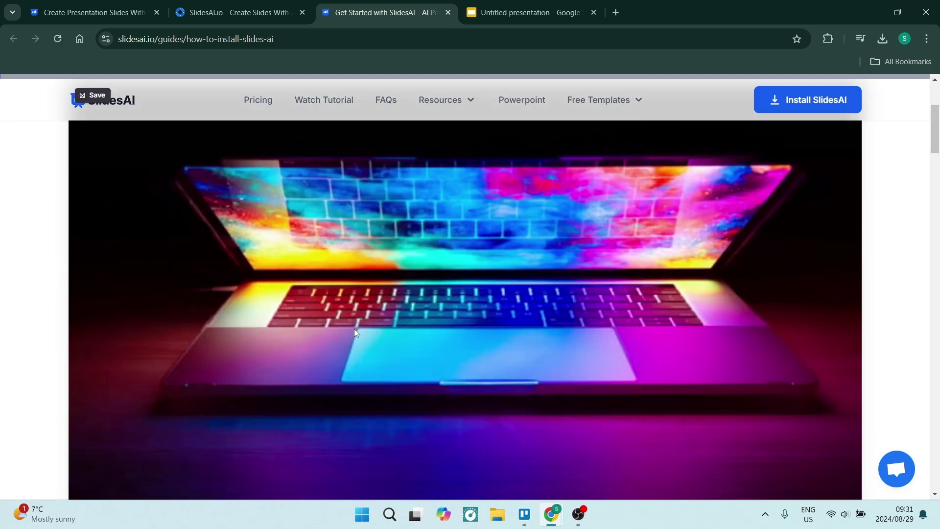
{"action": "scroll", "coordinate": [354, 328], "scroll_direction": "down", "scroll_amount": 12}
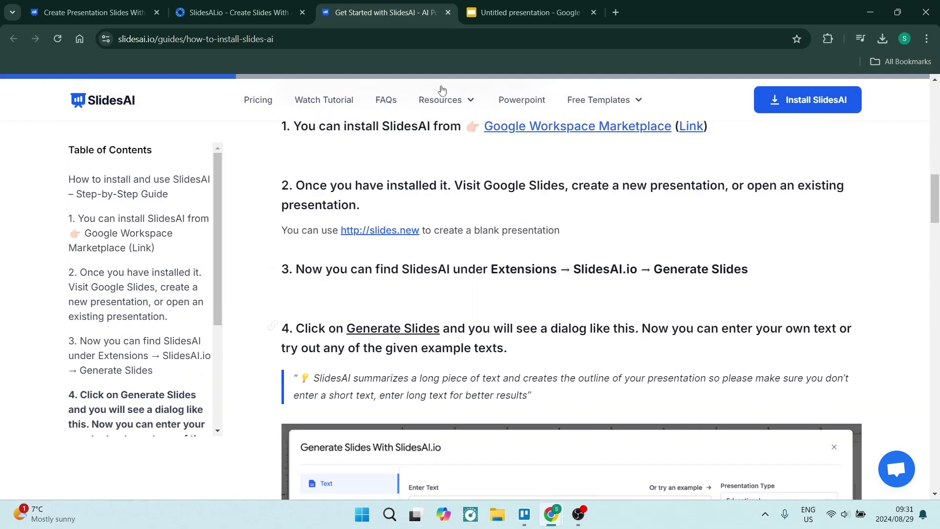
{"action": "key", "text": "ctrl+Tab"}
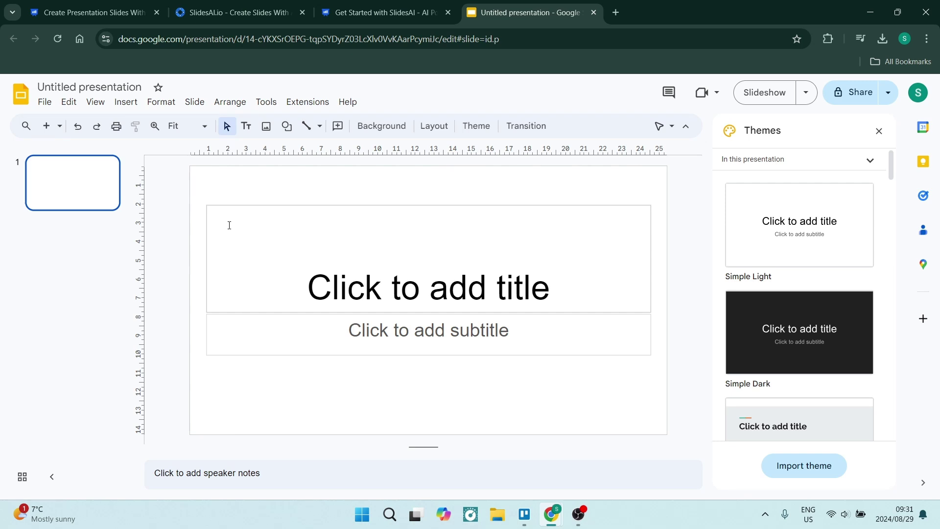
{"action": "left_click", "coordinate": [615, 12]}
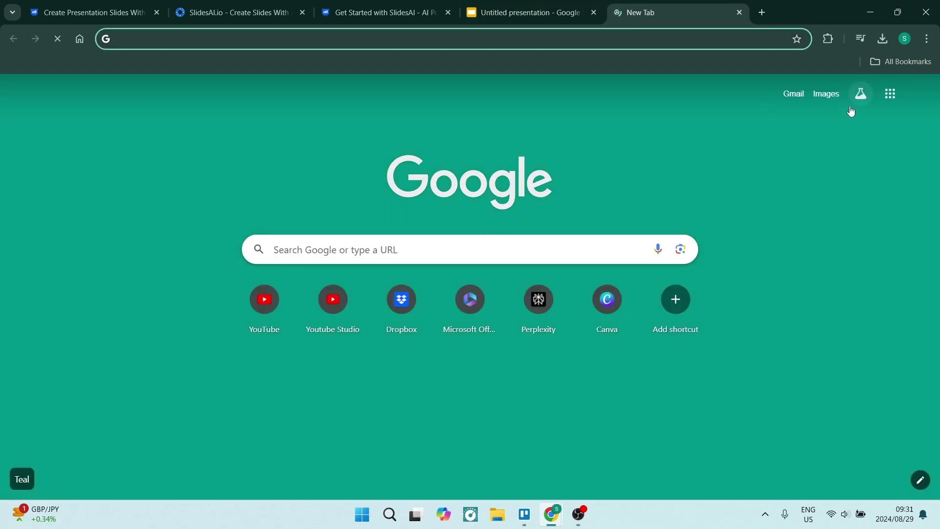
- Browse the Google apps grid on the new tab, then close it to return to the Untitled presentation
{"action": "left_click", "coordinate": [888, 95]}
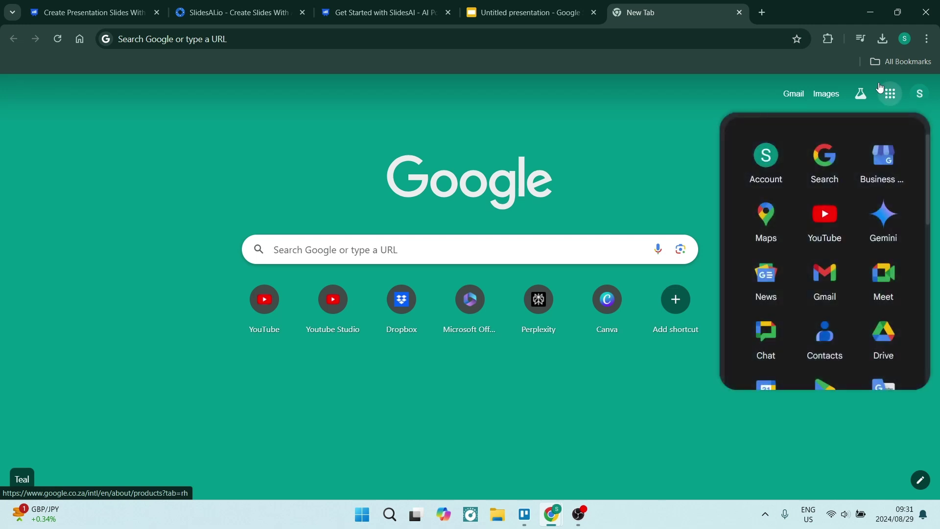
{"action": "scroll", "coordinate": [849, 240], "scroll_direction": "down", "scroll_amount": 5}
{"action": "scroll", "coordinate": [847, 249], "scroll_direction": "down", "scroll_amount": 4}
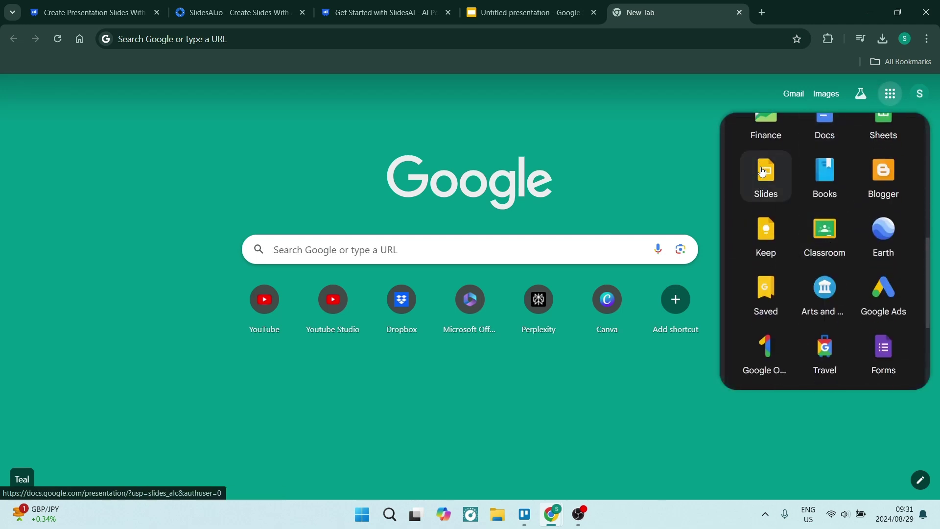
{"action": "left_click", "coordinate": [739, 12]}
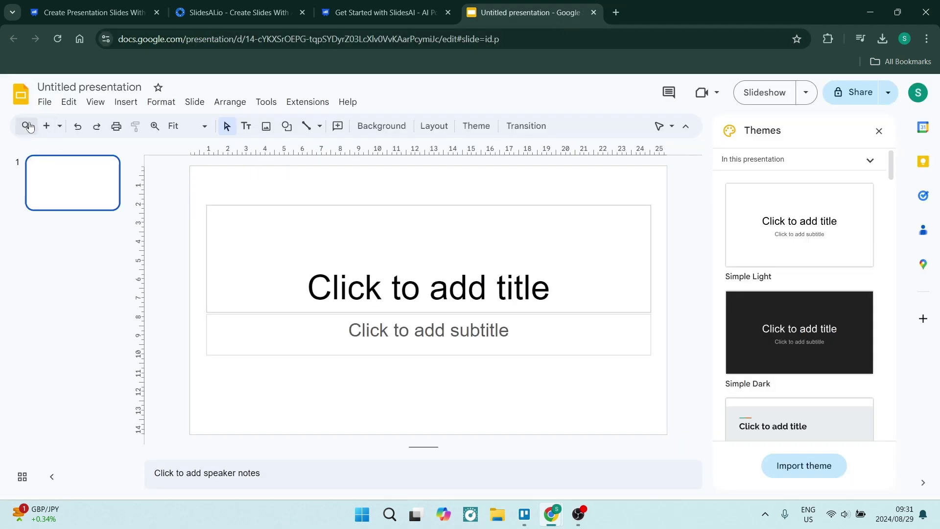
- Launch SlidesAI.io's Generate New Slides from Extensions and choose 'From Your Own Text'
{"action": "left_click", "coordinate": [301, 102]}
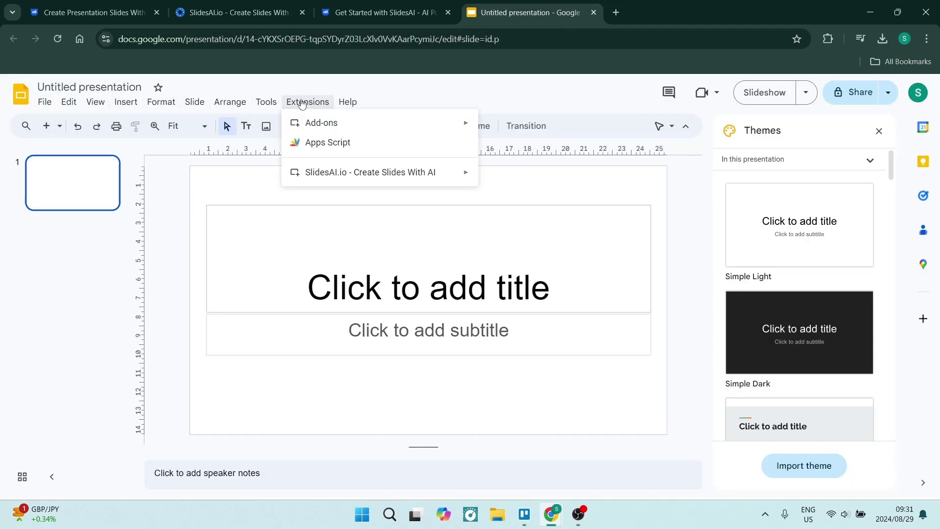
{"action": "mouse_move", "coordinate": [353, 171]}
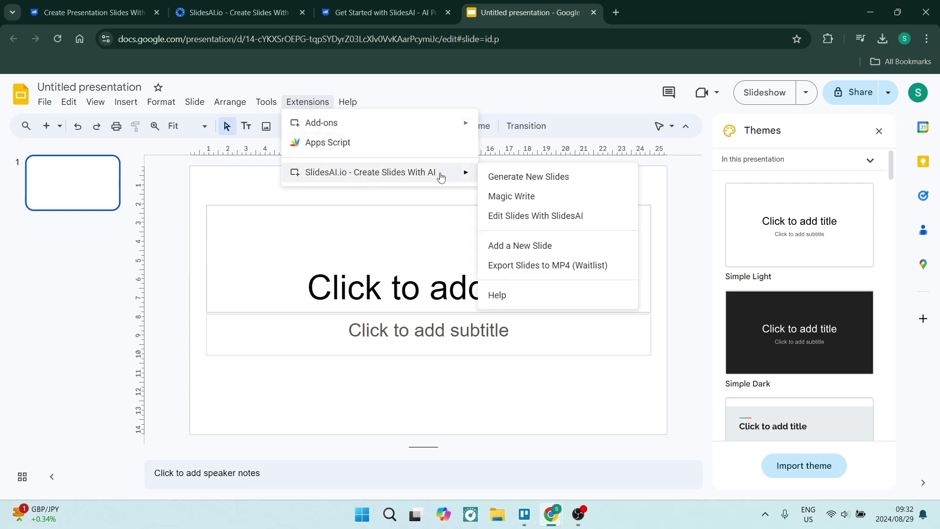
{"action": "left_click", "coordinate": [545, 182]}
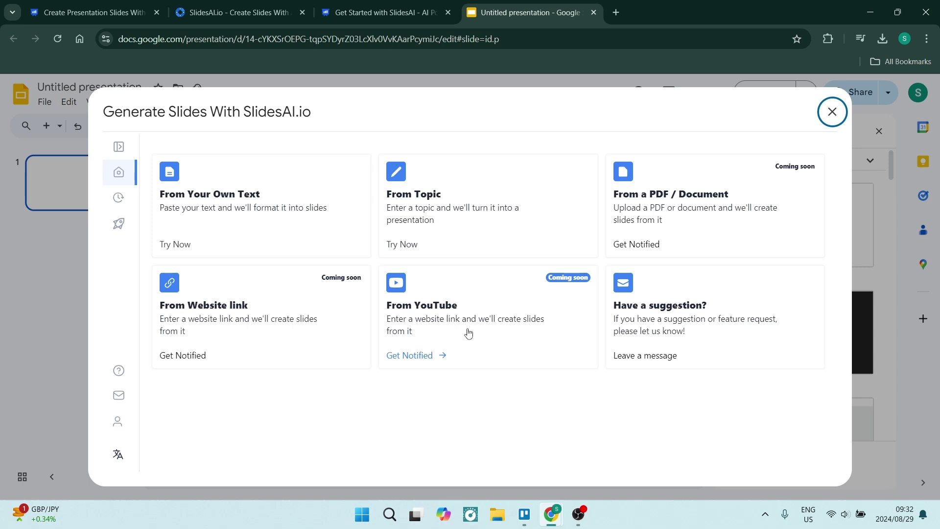
{"action": "left_click", "coordinate": [256, 201]}
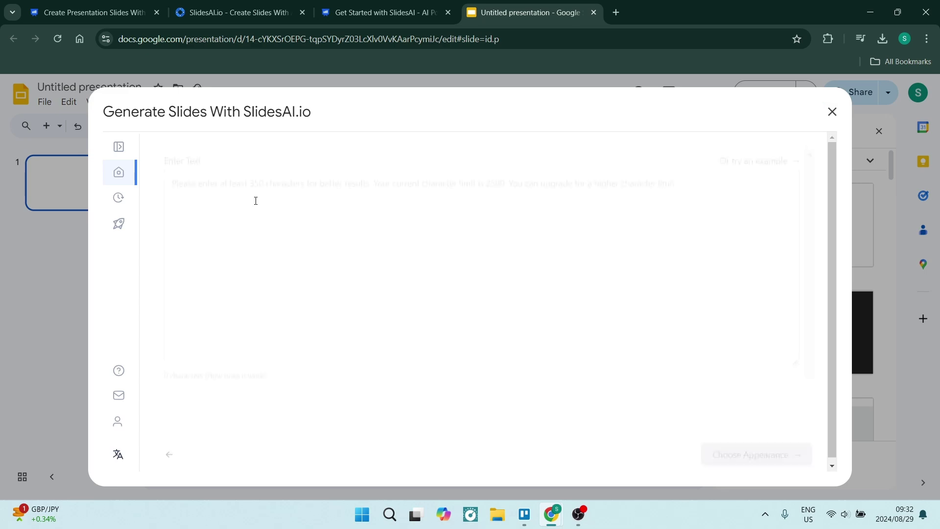
- Paste the 1514-character nine-slide rim-cleaning outline into SlidesAI and continue to Choose Appearance
{"action": "left_click", "coordinate": [256, 201]}
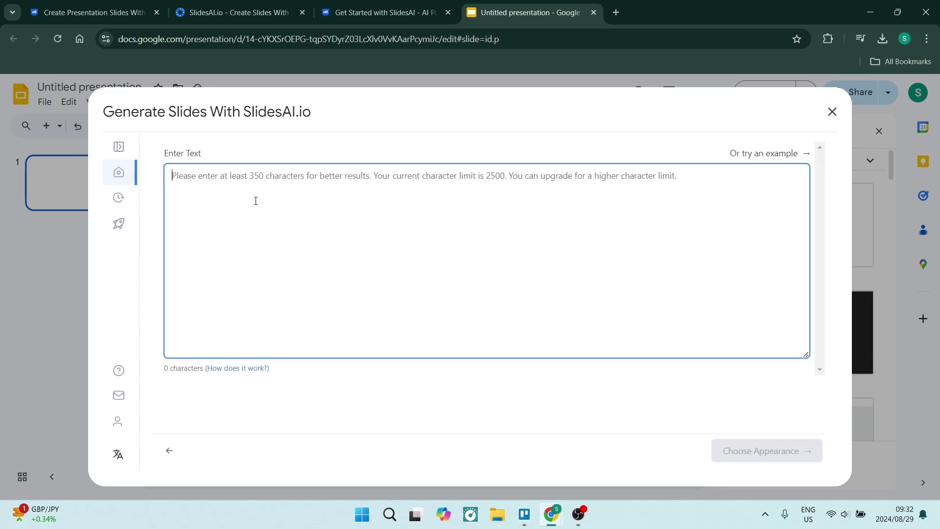
{"action": "key", "text": "ctrl+v"}
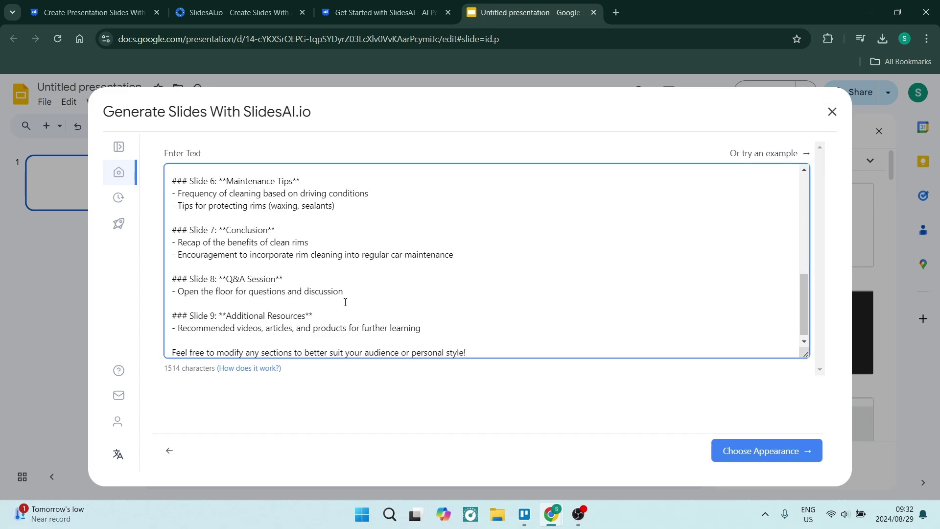
{"action": "scroll", "coordinate": [348, 291], "scroll_direction": "up", "scroll_amount": 10}
{"action": "scroll", "coordinate": [357, 276], "scroll_direction": "down", "scroll_amount": 10}
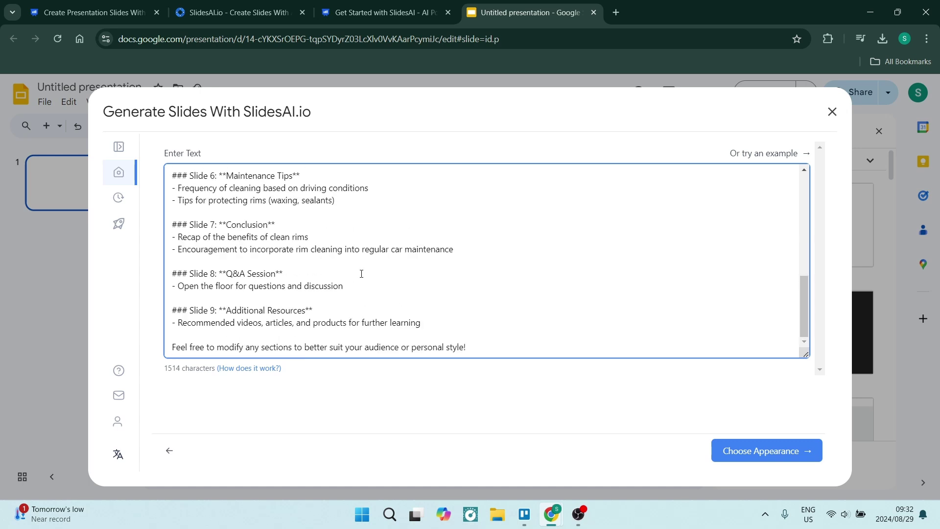
{"action": "left_click", "coordinate": [782, 455]}
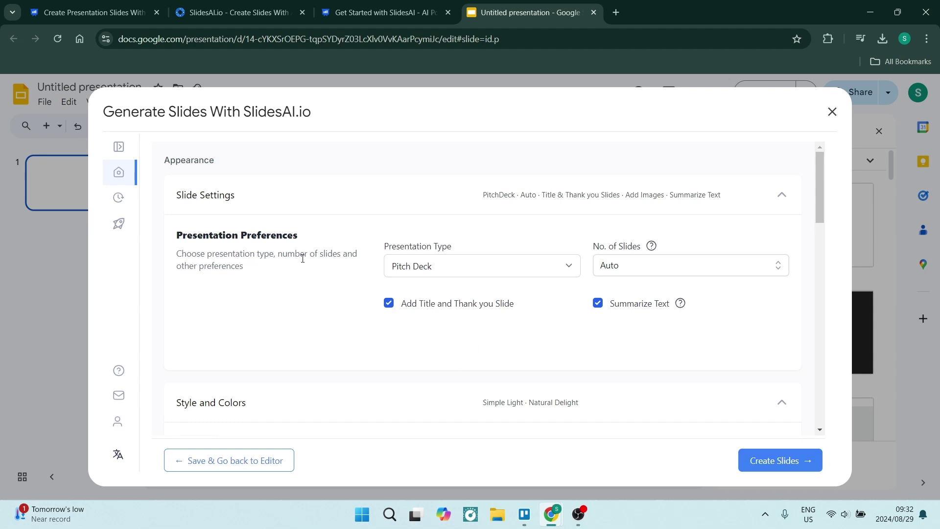
- Set Presentation Type to Conference and No. of Slides to '1 - 10 Slides'
{"action": "left_click", "coordinate": [474, 267]}
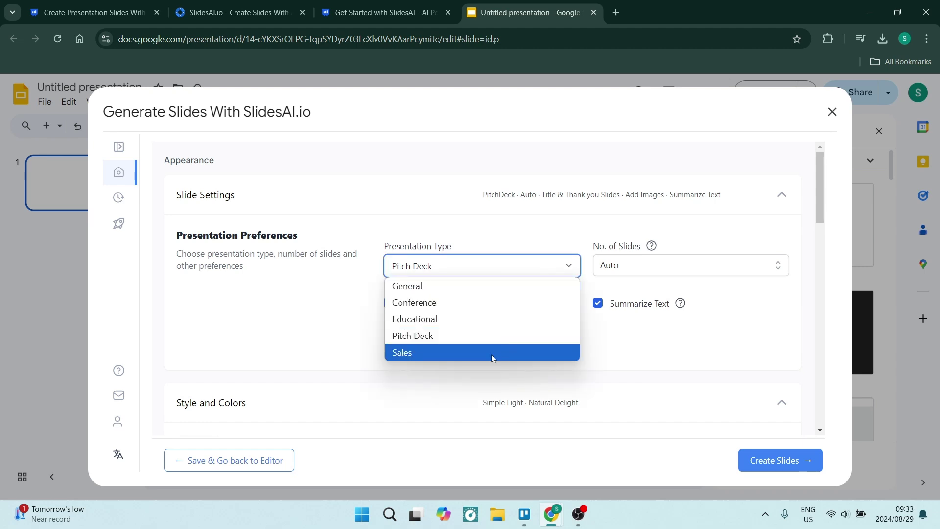
{"action": "left_click", "coordinate": [490, 302]}
{"action": "left_click", "coordinate": [711, 267]}
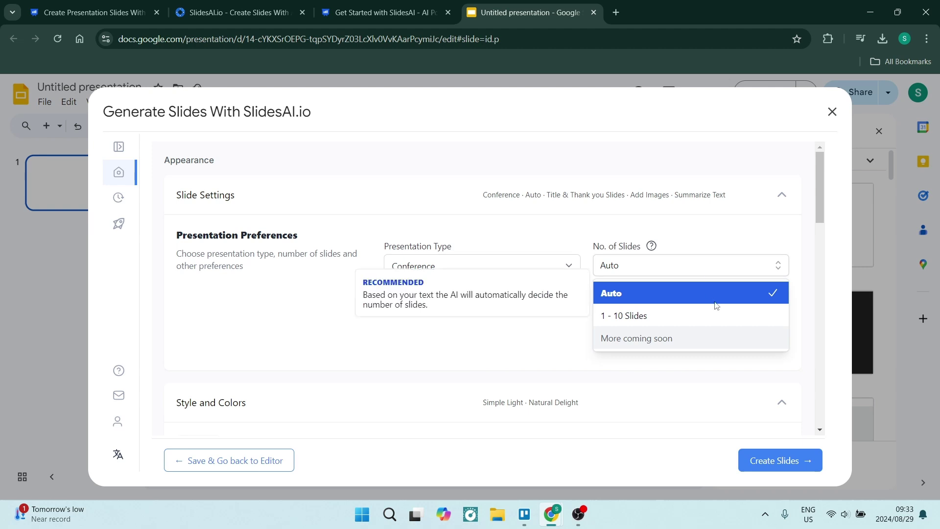
{"action": "left_click", "coordinate": [668, 317]}
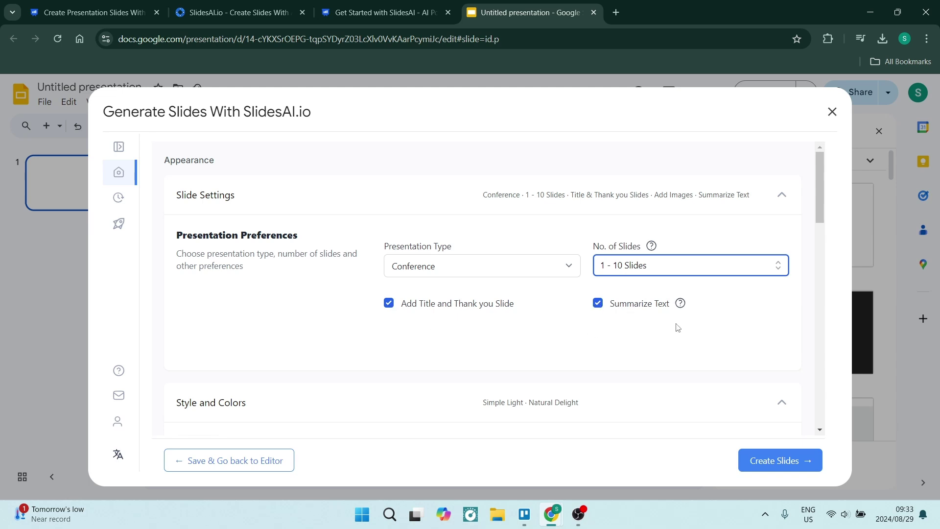
{"action": "mouse_move", "coordinate": [680, 305]}
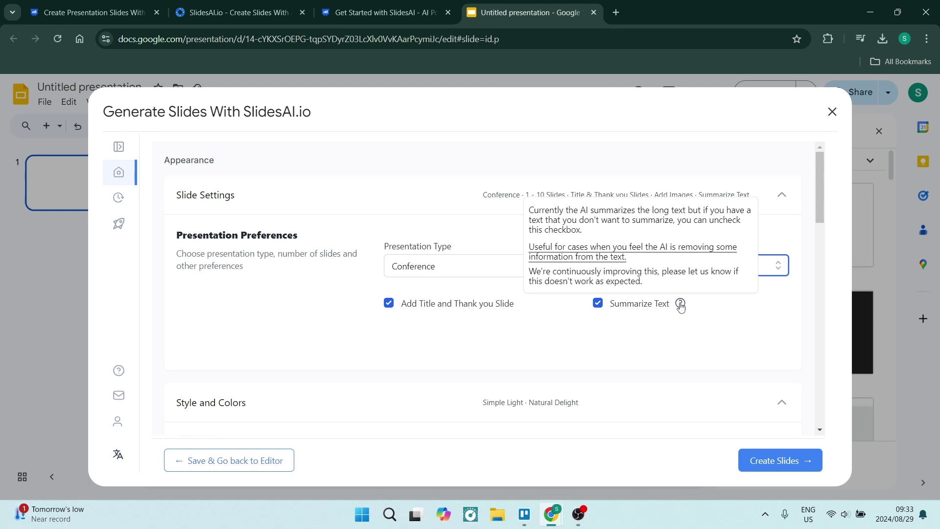
{"action": "scroll", "coordinate": [441, 359], "scroll_direction": "down", "scroll_amount": 1}
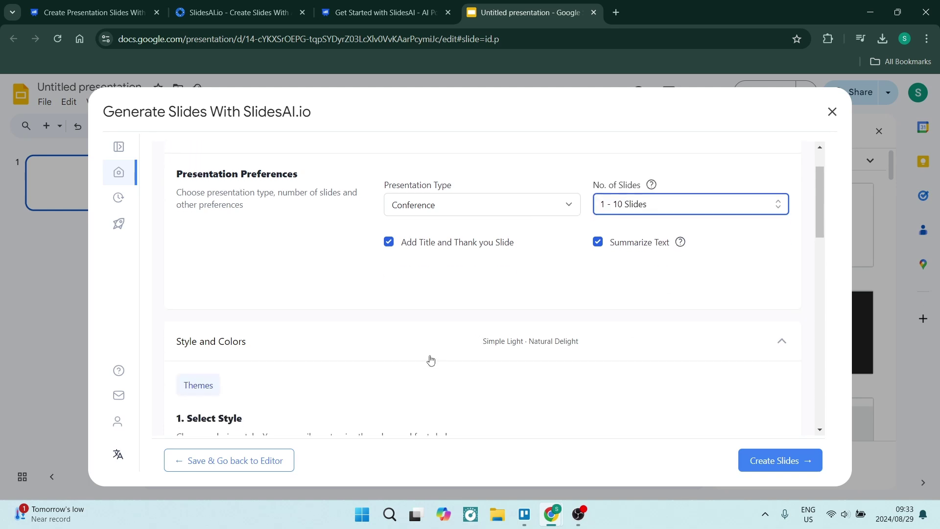
- Pick the Ocean Opulence colour preset, leaving the layout type on Regular Layouts
{"action": "scroll", "coordinate": [319, 340], "scroll_direction": "down", "scroll_amount": 2}
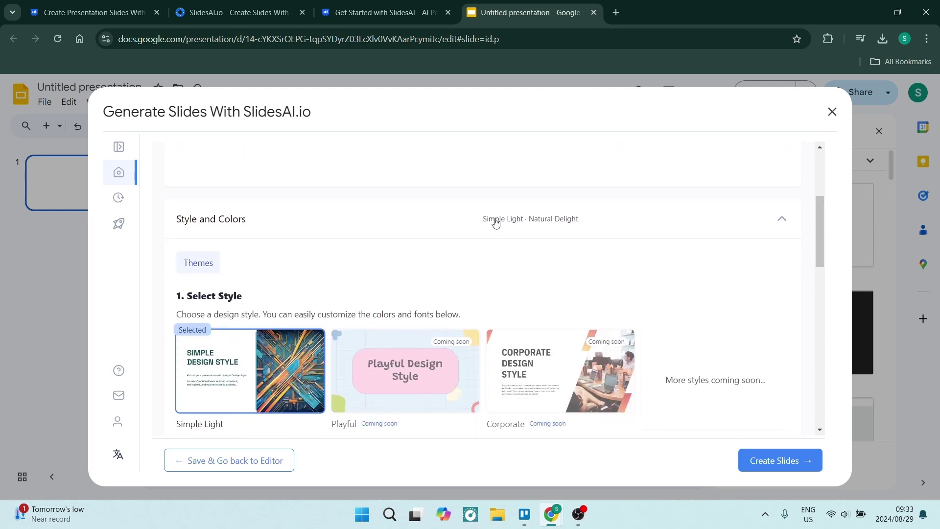
{"action": "scroll", "coordinate": [476, 289], "scroll_direction": "down", "scroll_amount": 1}
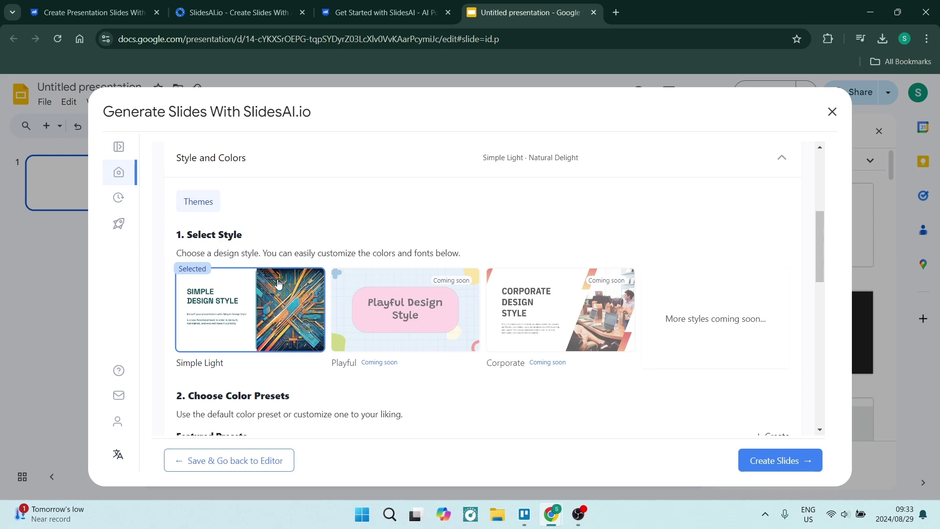
{"action": "scroll", "coordinate": [313, 313], "scroll_direction": "down", "scroll_amount": 1}
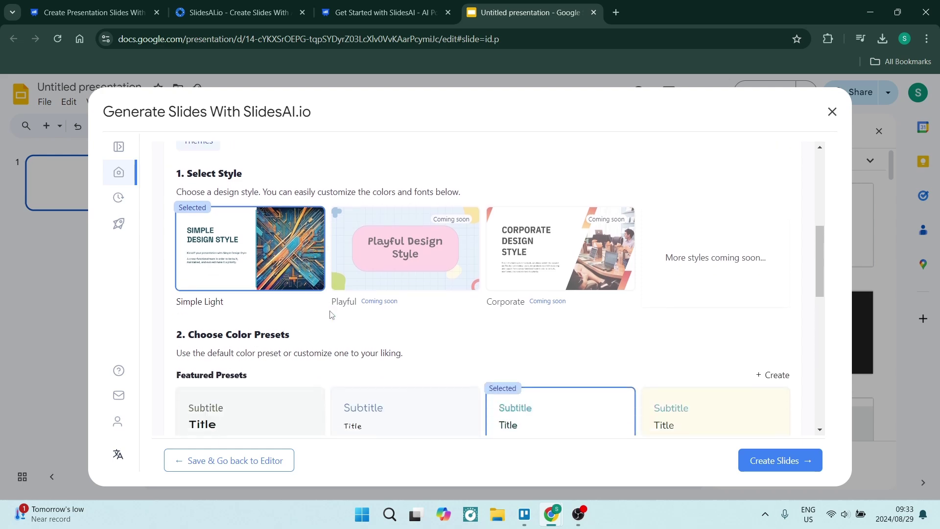
{"action": "scroll", "coordinate": [319, 313], "scroll_direction": "down", "scroll_amount": 4}
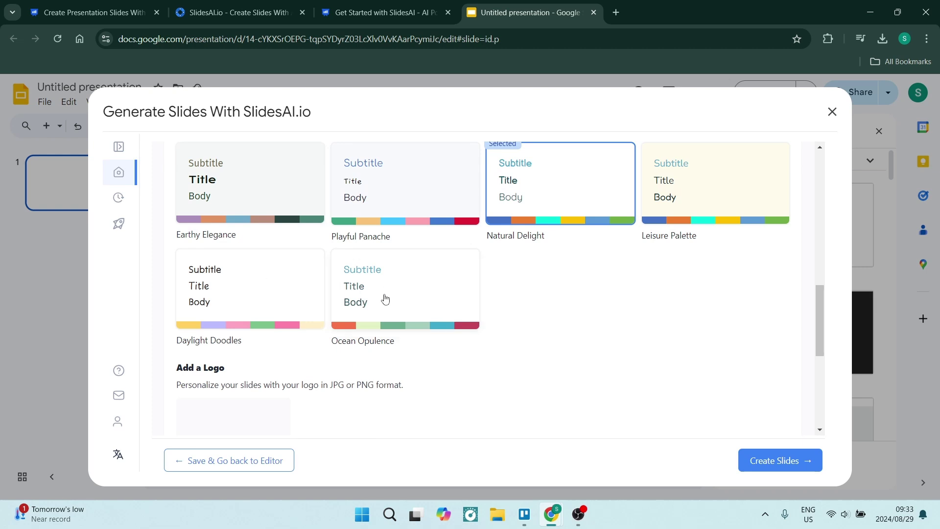
{"action": "left_click", "coordinate": [354, 324]}
{"action": "scroll", "coordinate": [277, 333], "scroll_direction": "down", "scroll_amount": 2}
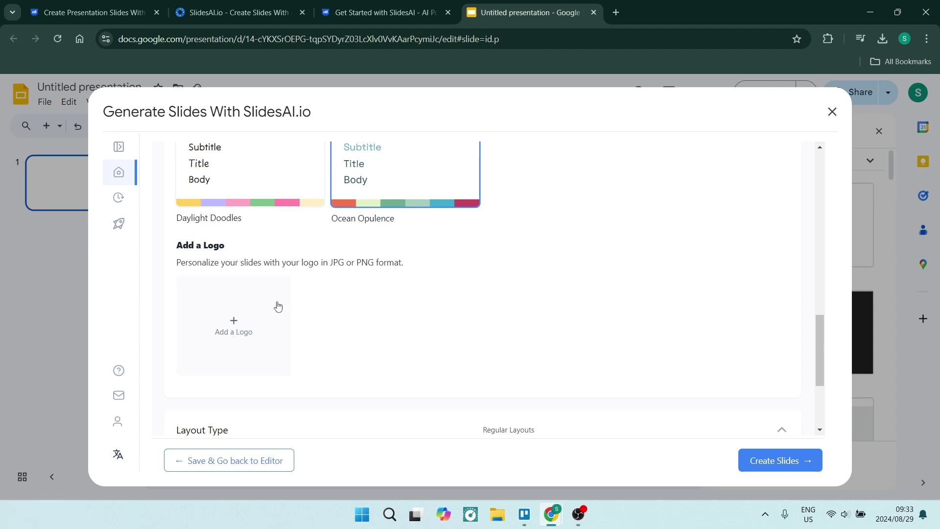
{"action": "scroll", "coordinate": [278, 307], "scroll_direction": "down", "scroll_amount": 3}
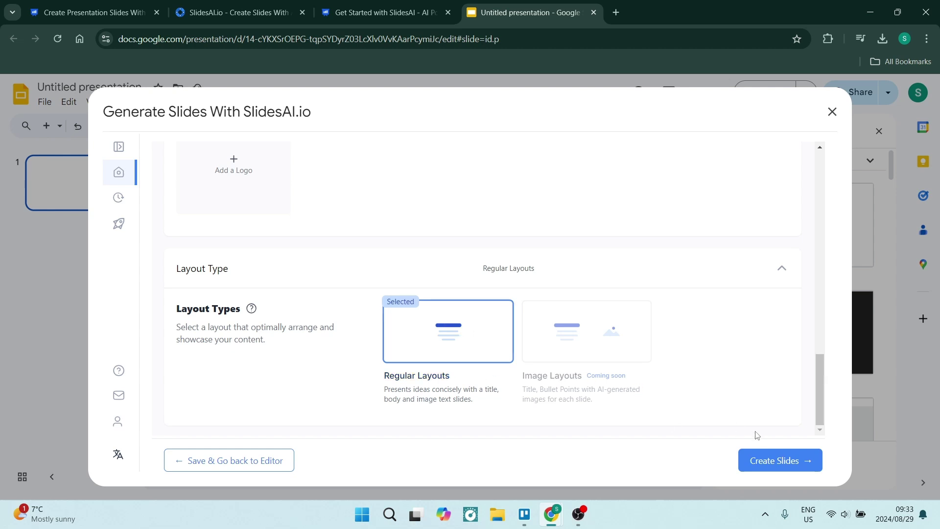
- Run Create Slides for the rim-cleaning deck, then close the SlidesAI dialog to review the slides
{"action": "left_click", "coordinate": [773, 461]}
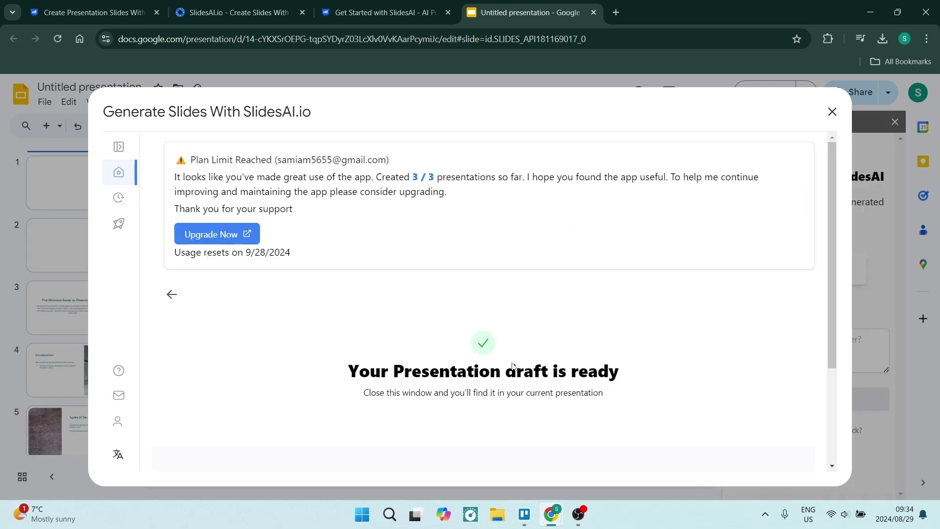
{"action": "scroll", "coordinate": [357, 301], "scroll_direction": "down", "scroll_amount": 1}
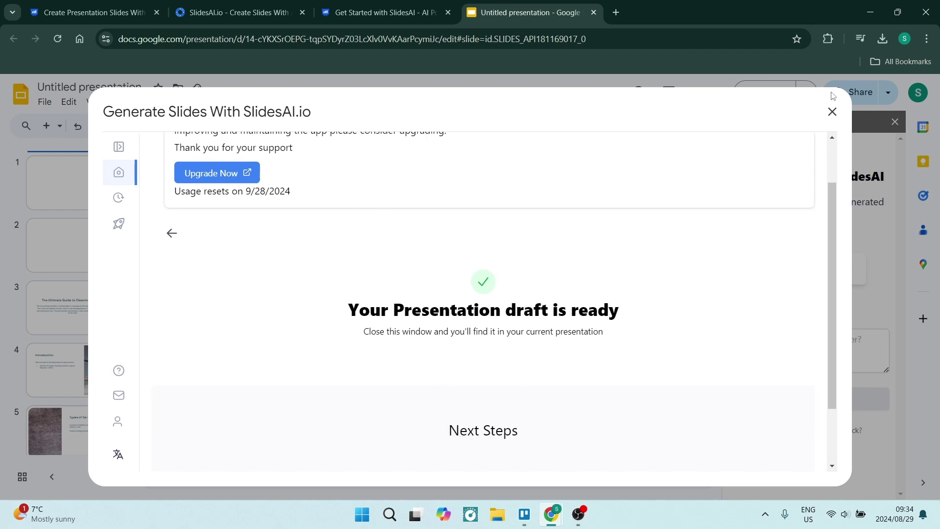
{"action": "left_click", "coordinate": [832, 112]}
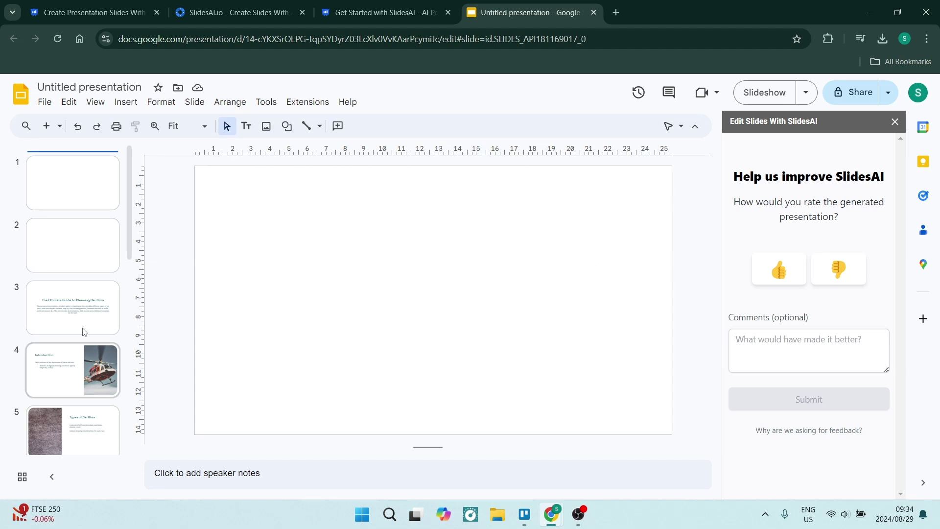
{"action": "scroll", "coordinate": [59, 399], "scroll_direction": "down", "scroll_amount": 3}
{"action": "scroll", "coordinate": [59, 399], "scroll_direction": "down", "scroll_amount": 1}
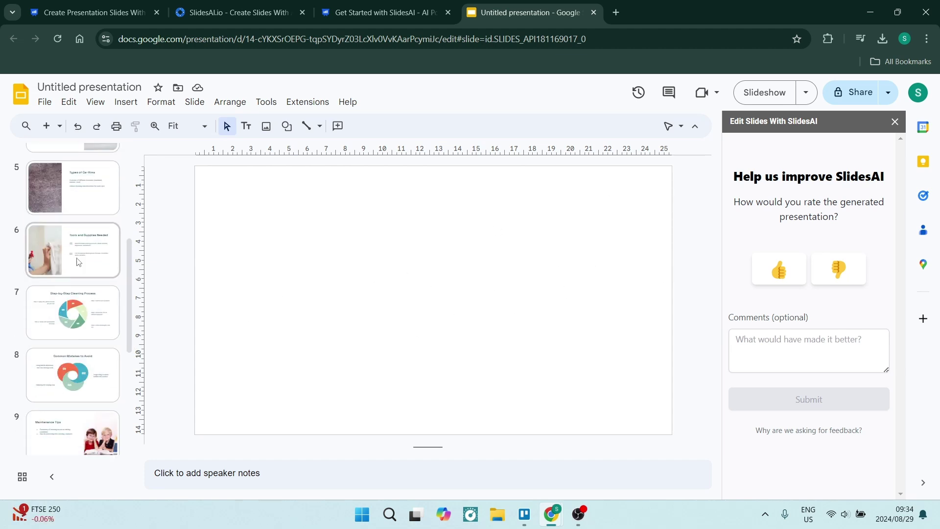
{"action": "scroll", "coordinate": [74, 318], "scroll_direction": "up", "scroll_amount": 6}
- Delete the two blank leading slides and select the title slide's description text box
{"action": "left_click", "coordinate": [71, 310]}
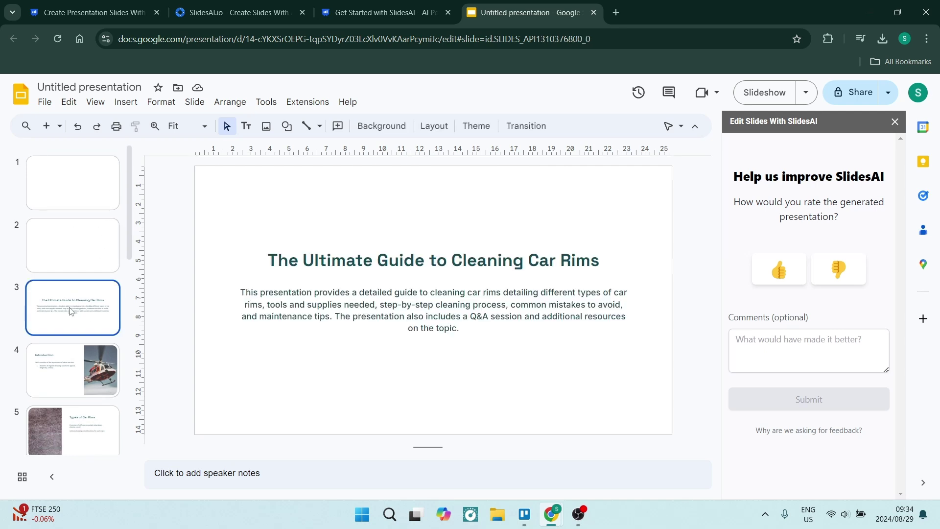
{"action": "left_click", "coordinate": [88, 235]}
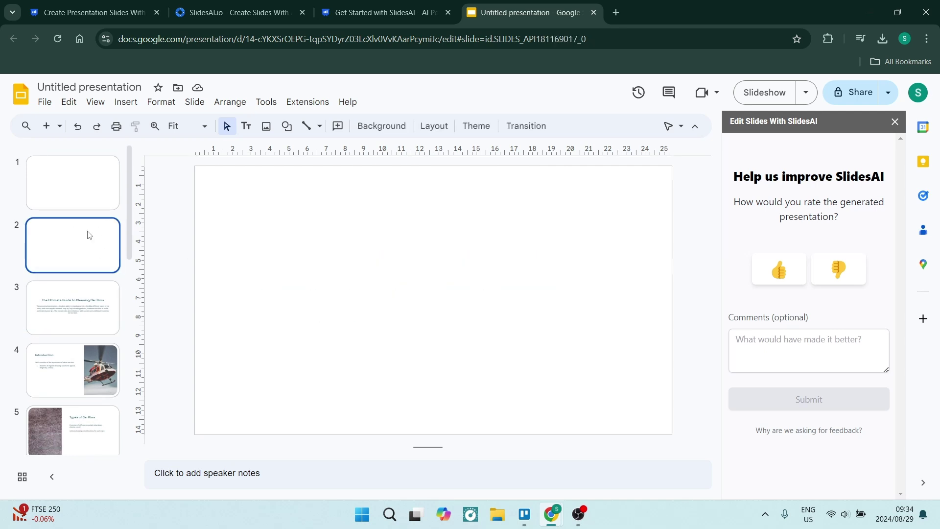
{"action": "key", "text": "Delete"}
{"action": "left_click", "coordinate": [57, 191]}
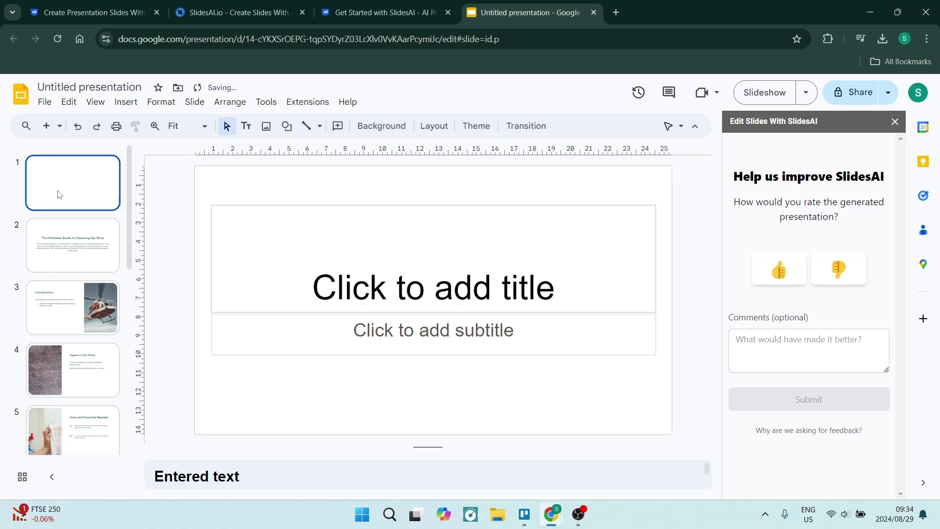
{"action": "key", "text": "Delete"}
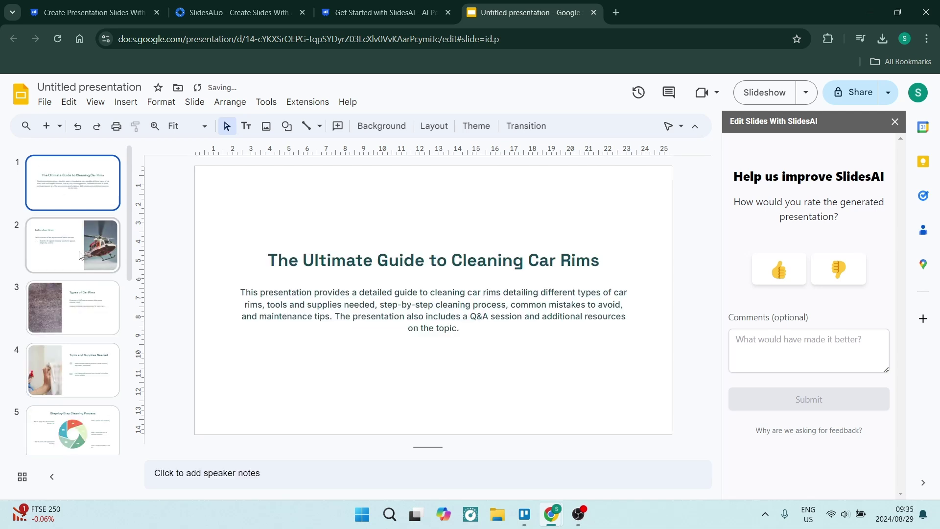
{"action": "scroll", "coordinate": [58, 239], "scroll_direction": "down", "scroll_amount": 6}
{"action": "scroll", "coordinate": [58, 238], "scroll_direction": "down", "scroll_amount": 2}
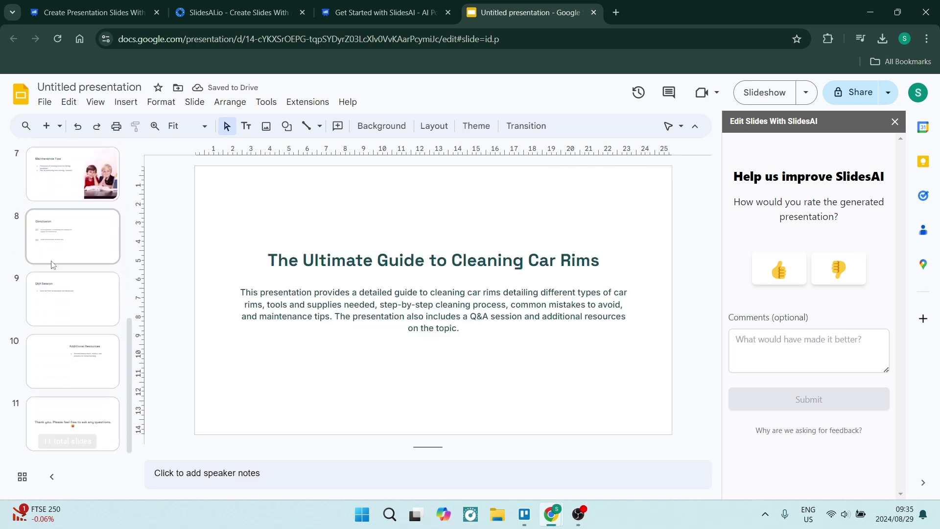
{"action": "scroll", "coordinate": [59, 239], "scroll_direction": "up", "scroll_amount": 8}
{"action": "left_click", "coordinate": [392, 302]}
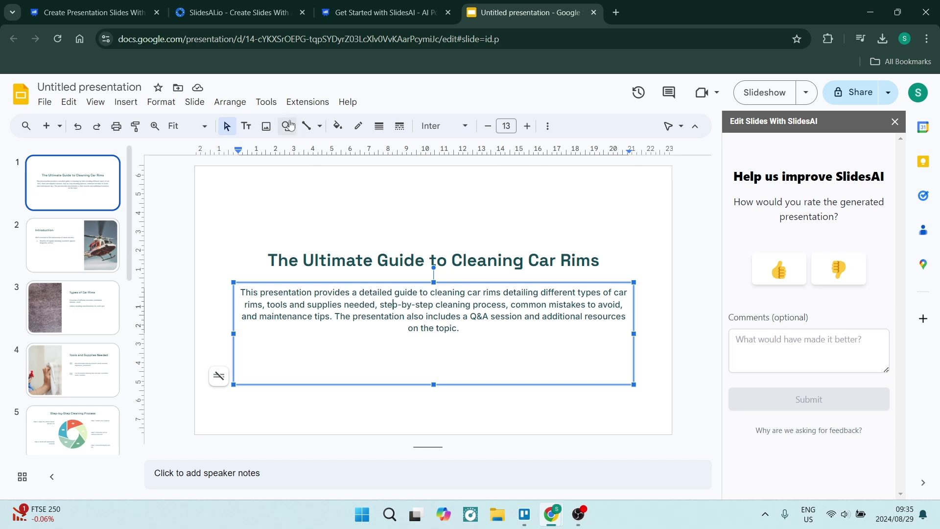
- Launch Magic Write from Extensions > SlidesAI.io - Create Slides With AI
{"action": "left_click", "coordinate": [307, 101]}
{"action": "mouse_move", "coordinate": [376, 175]}
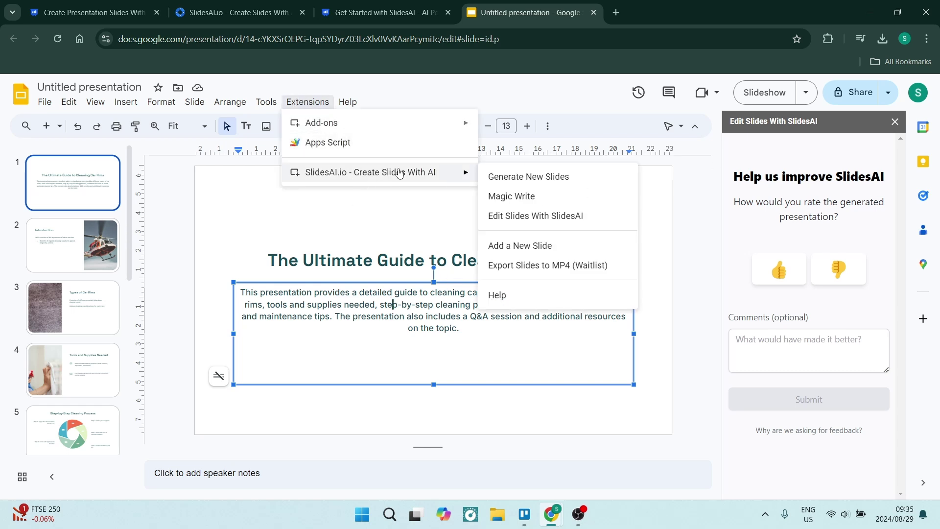
{"action": "left_click", "coordinate": [574, 202]}
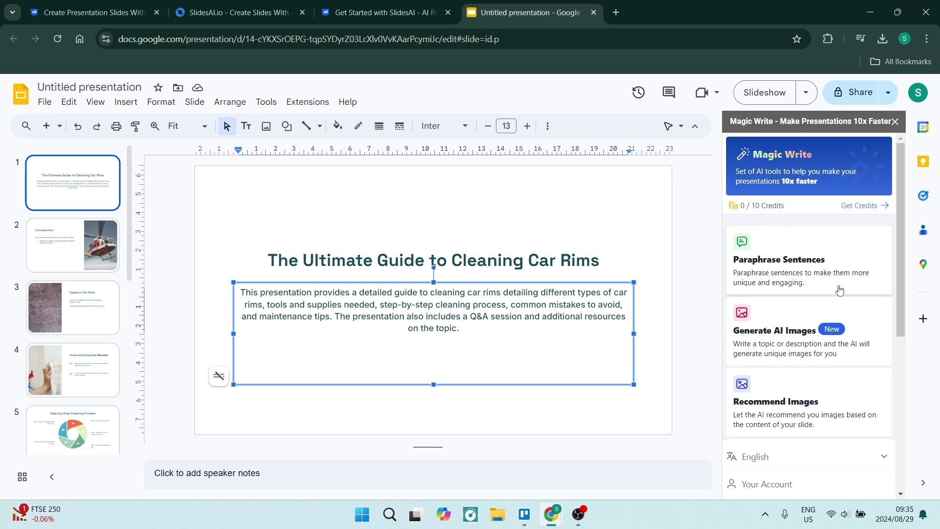
{"action": "scroll", "coordinate": [839, 291], "scroll_direction": "down", "scroll_amount": 2}
{"action": "scroll", "coordinate": [830, 305], "scroll_direction": "down", "scroll_amount": 1}
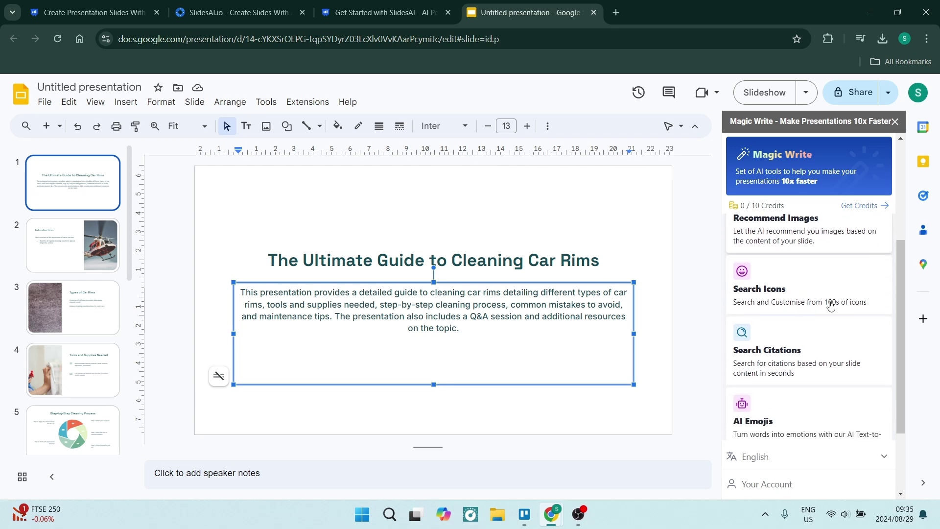
{"action": "scroll", "coordinate": [832, 304], "scroll_direction": "down", "scroll_amount": 1}
{"action": "scroll", "coordinate": [833, 304], "scroll_direction": "down", "scroll_amount": 1}
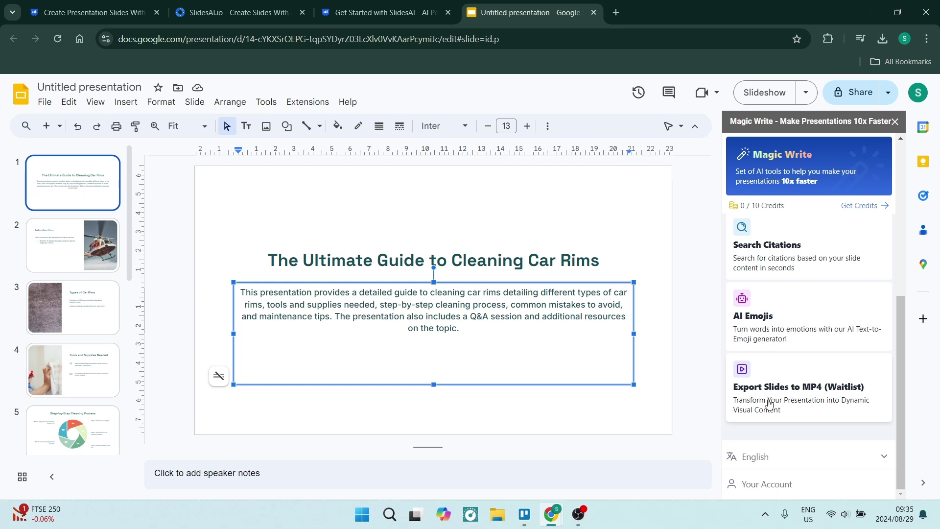
{"action": "left_click", "coordinate": [307, 101]}
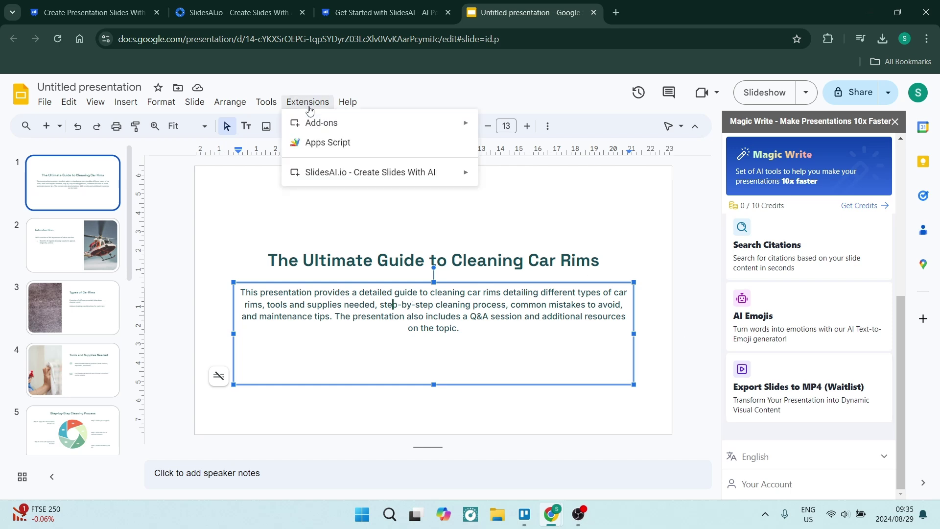
- Open the SlidesAI 'Add a New Slide' form and deselect the description text box
{"action": "mouse_move", "coordinate": [315, 172]}
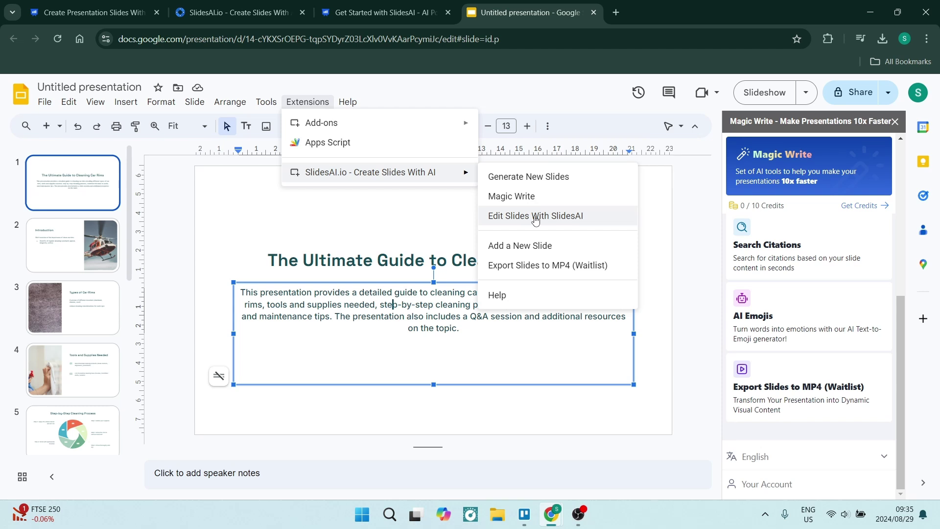
{"action": "left_click", "coordinate": [530, 248]}
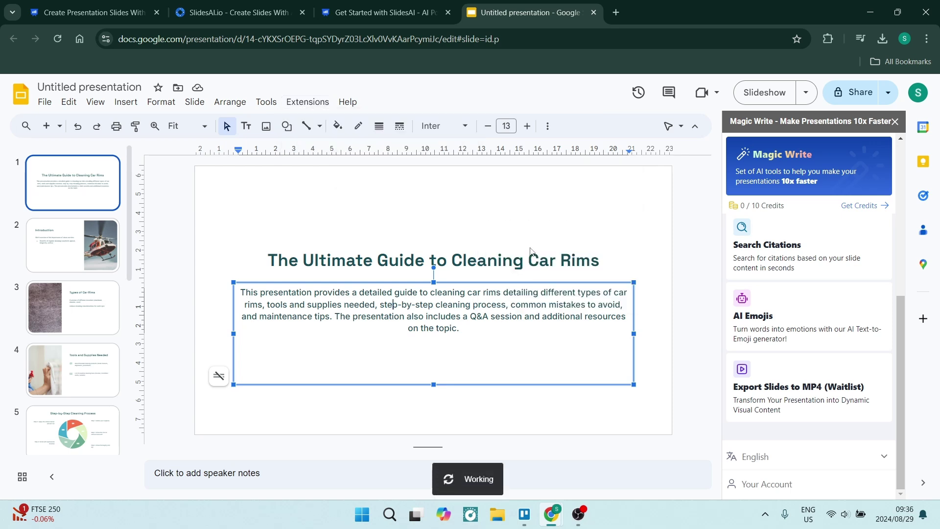
{"action": "scroll", "coordinate": [757, 358], "scroll_direction": "up", "scroll_amount": 5}
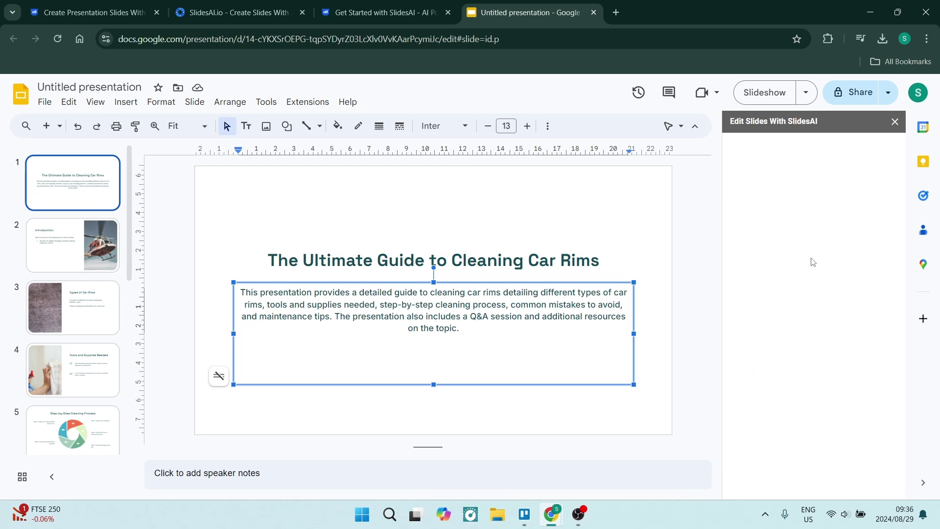
{"action": "scroll", "coordinate": [69, 303], "scroll_direction": "down", "scroll_amount": 5}
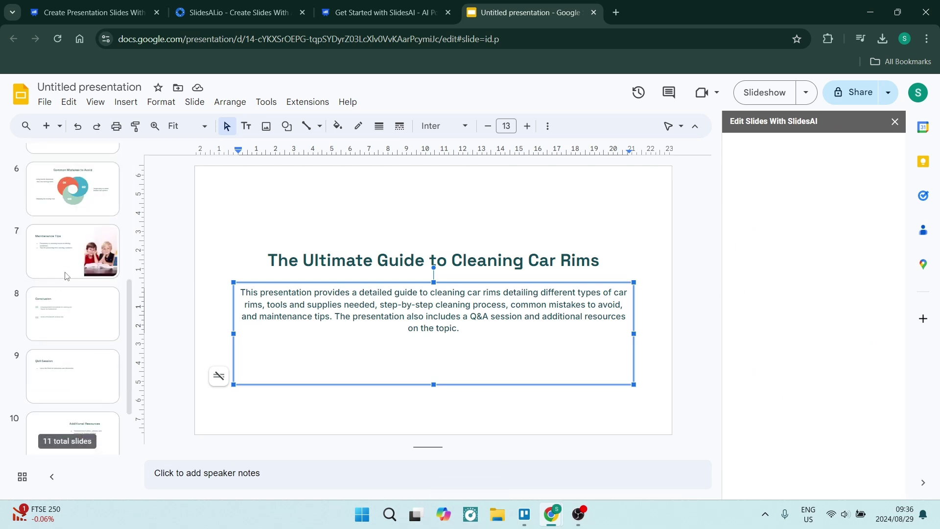
{"action": "scroll", "coordinate": [42, 304], "scroll_direction": "up", "scroll_amount": 5}
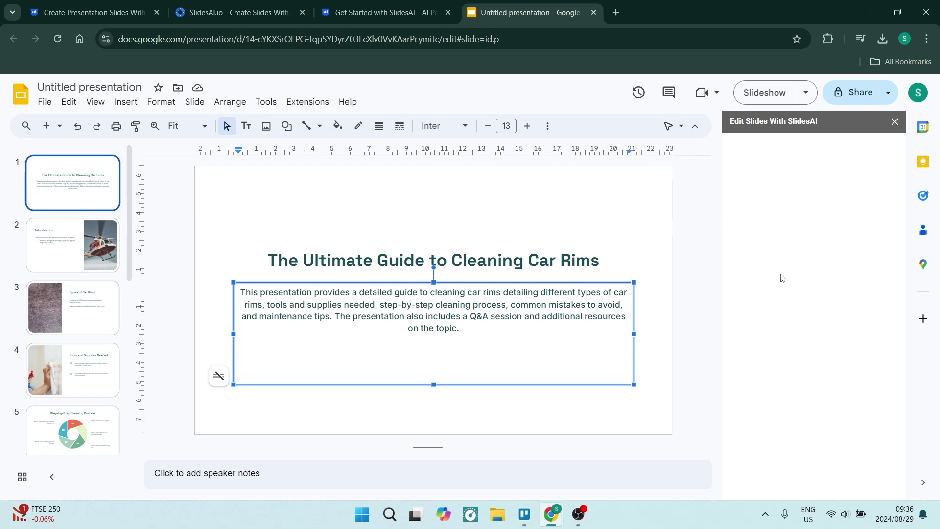
{"action": "left_click", "coordinate": [705, 345]}
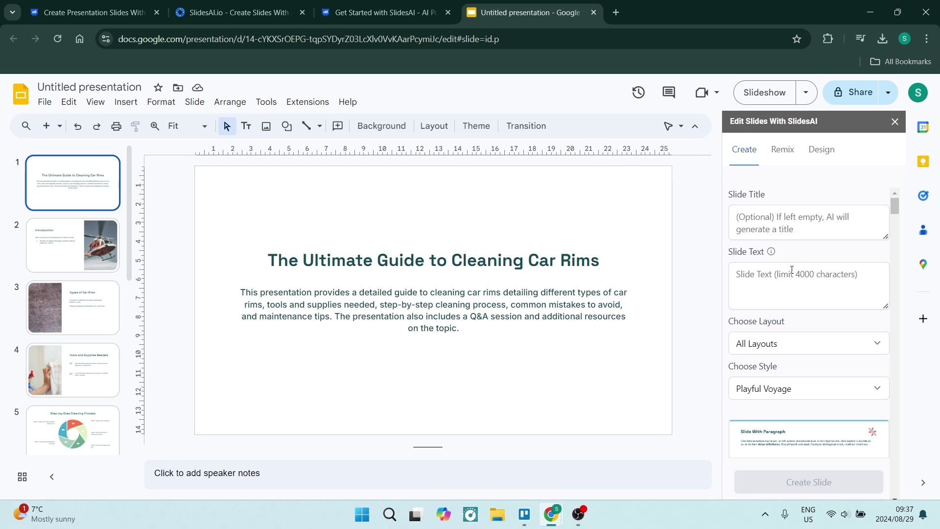
- Set the SlidesAI new-slide layout to Team Members and the style to Sunny Scribbles
{"action": "scroll", "coordinate": [780, 268], "scroll_direction": "down", "scroll_amount": 3}
{"action": "left_click", "coordinate": [779, 225]}
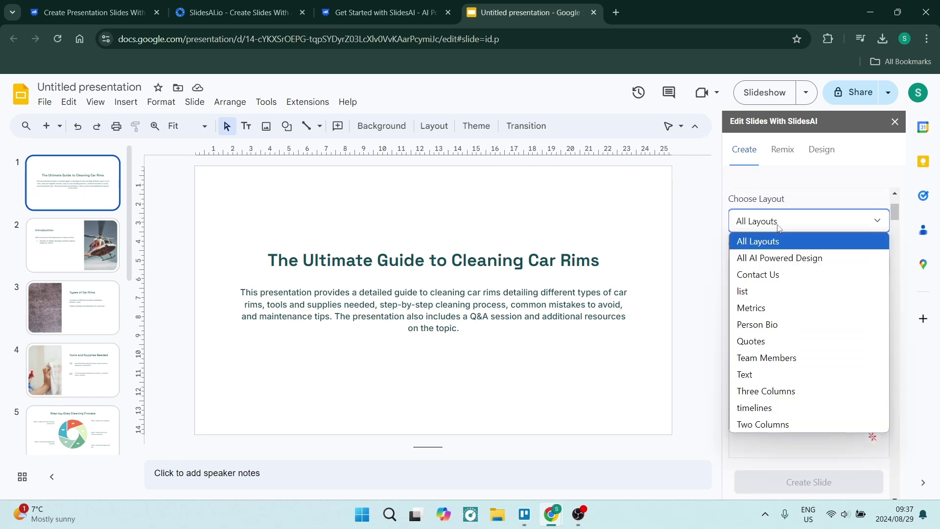
{"action": "left_click", "coordinate": [813, 363]}
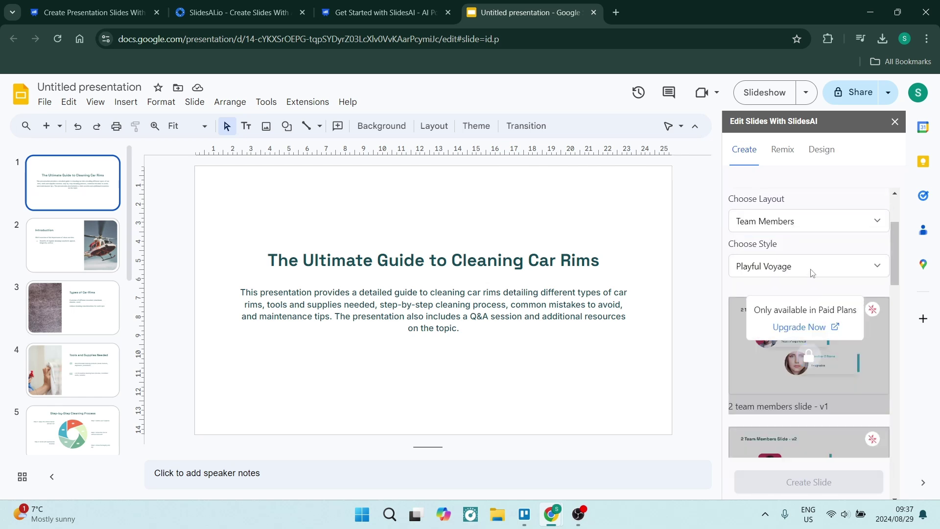
{"action": "left_click", "coordinate": [810, 274]}
{"action": "left_click", "coordinate": [813, 319]}
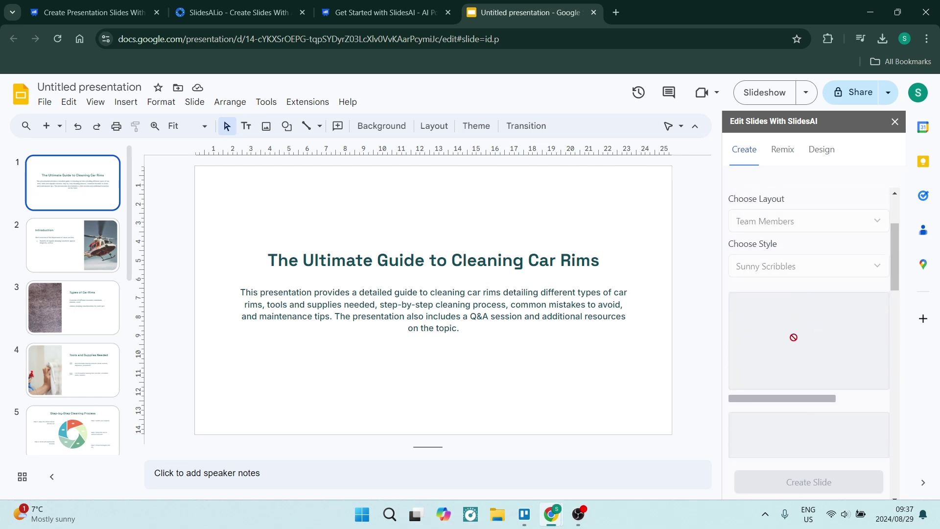
- Scroll through the SlidesAI form to browse the layout and style previews
{"action": "scroll", "coordinate": [798, 331], "scroll_direction": "down", "scroll_amount": 2}
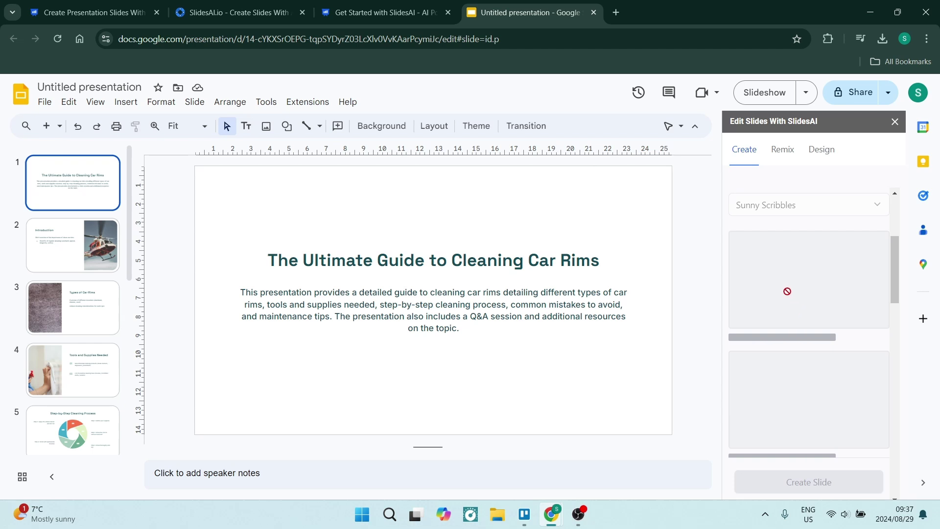
{"action": "scroll", "coordinate": [786, 290], "scroll_direction": "up", "scroll_amount": 2}
{"action": "scroll", "coordinate": [786, 291], "scroll_direction": "up", "scroll_amount": 1}
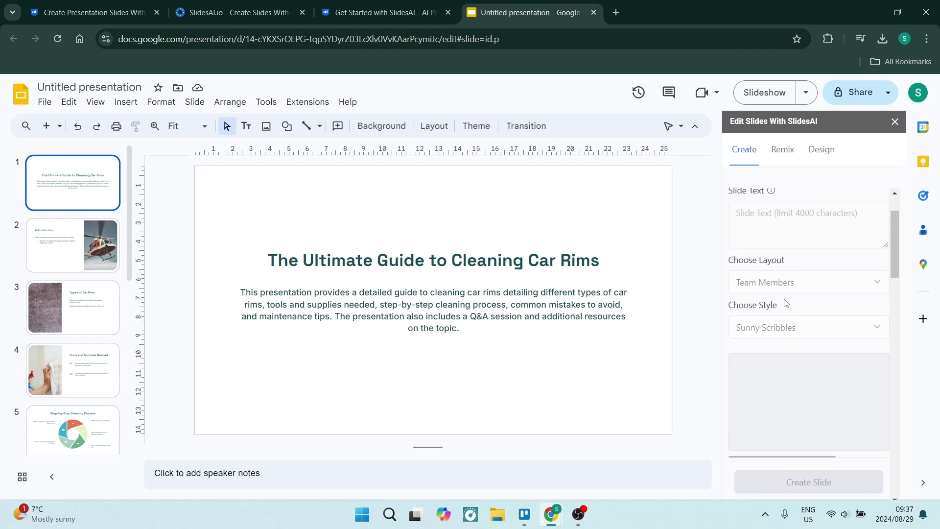
{"action": "scroll", "coordinate": [807, 314], "scroll_direction": "down", "scroll_amount": 3}
{"action": "scroll", "coordinate": [806, 328], "scroll_direction": "up", "scroll_amount": 2}
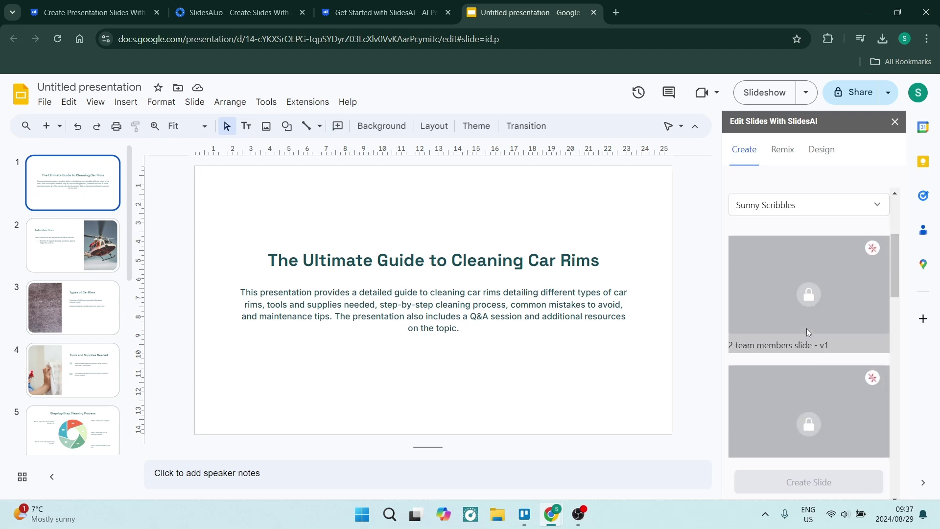
{"action": "scroll", "coordinate": [810, 327], "scroll_direction": "down", "scroll_amount": 6}
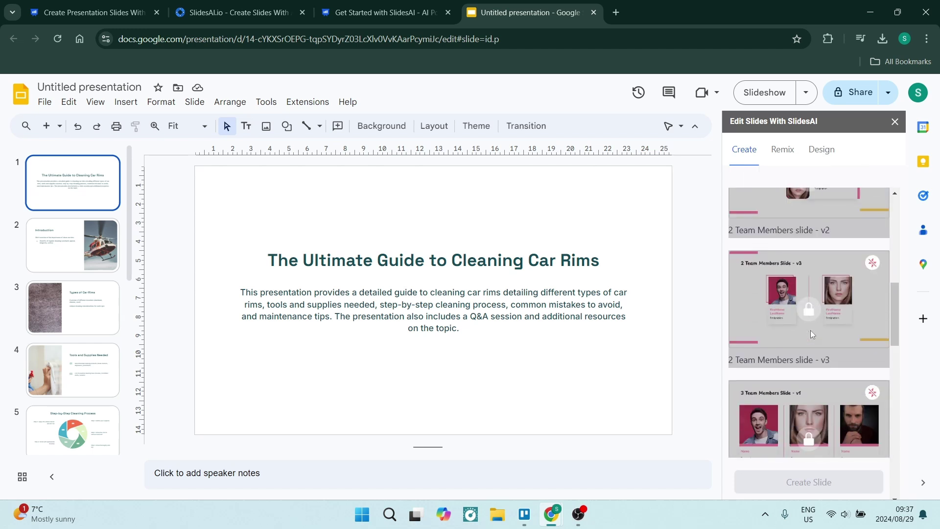
{"action": "scroll", "coordinate": [810, 323], "scroll_direction": "down", "scroll_amount": 7}
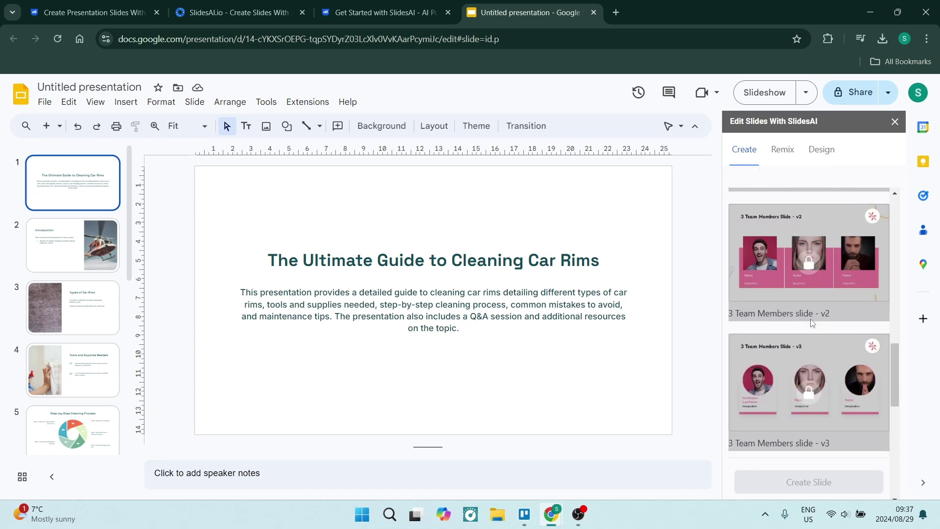
{"action": "scroll", "coordinate": [811, 325], "scroll_direction": "down", "scroll_amount": 6}
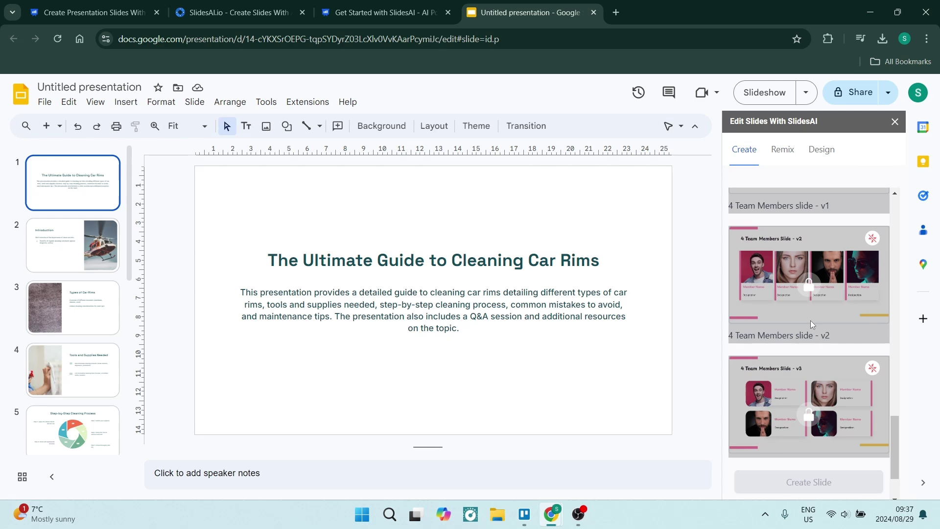
{"action": "scroll", "coordinate": [857, 416], "scroll_direction": "down", "scroll_amount": 2}
{"action": "scroll", "coordinate": [821, 410], "scroll_direction": "up", "scroll_amount": 12}
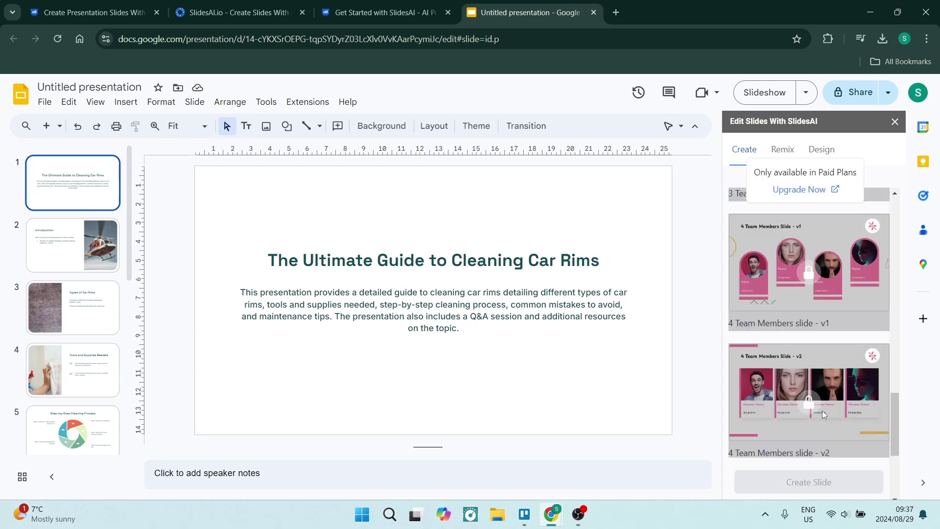
{"action": "scroll", "coordinate": [810, 406], "scroll_direction": "up", "scroll_amount": 11}
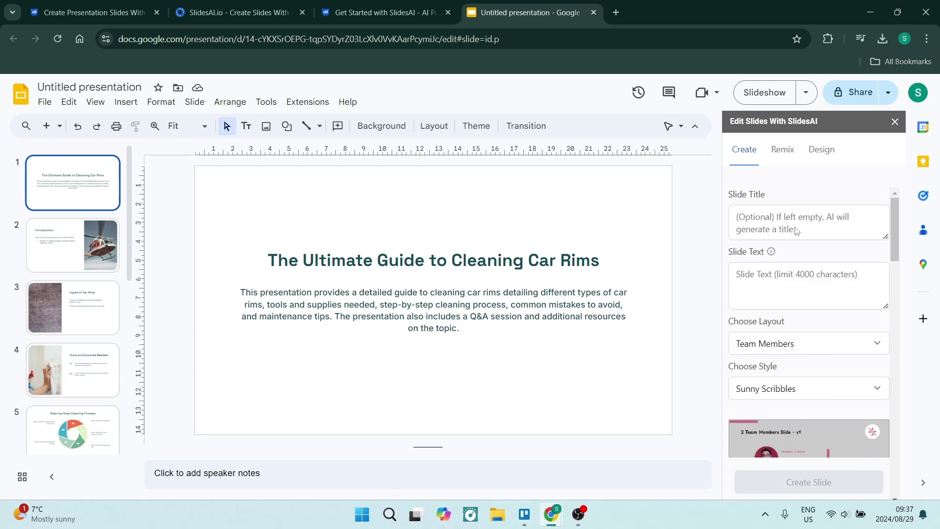
- Show the Design settings: Daylight Doodles theme with Playpen Sans and Tilt Neon fonts
{"action": "left_click", "coordinate": [786, 155]}
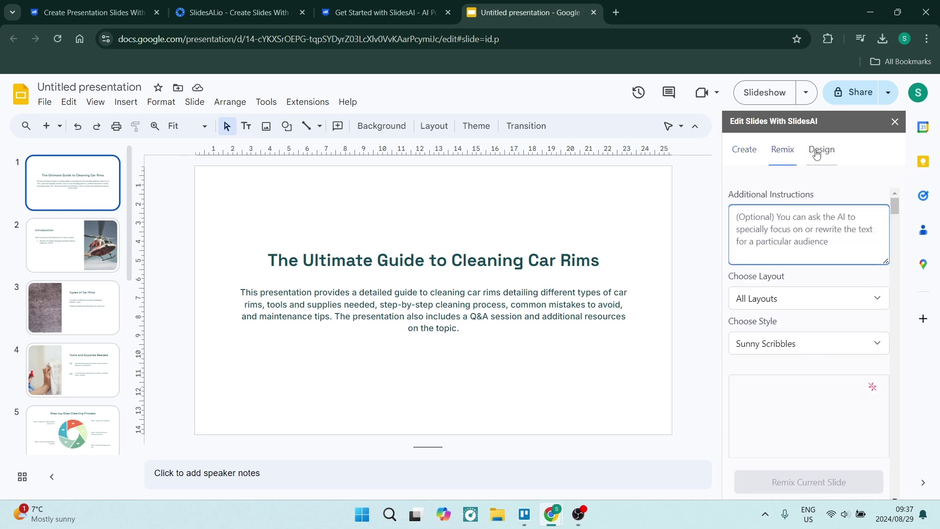
{"action": "left_click", "coordinate": [820, 150]}
{"action": "scroll", "coordinate": [781, 313], "scroll_direction": "down", "scroll_amount": 3}
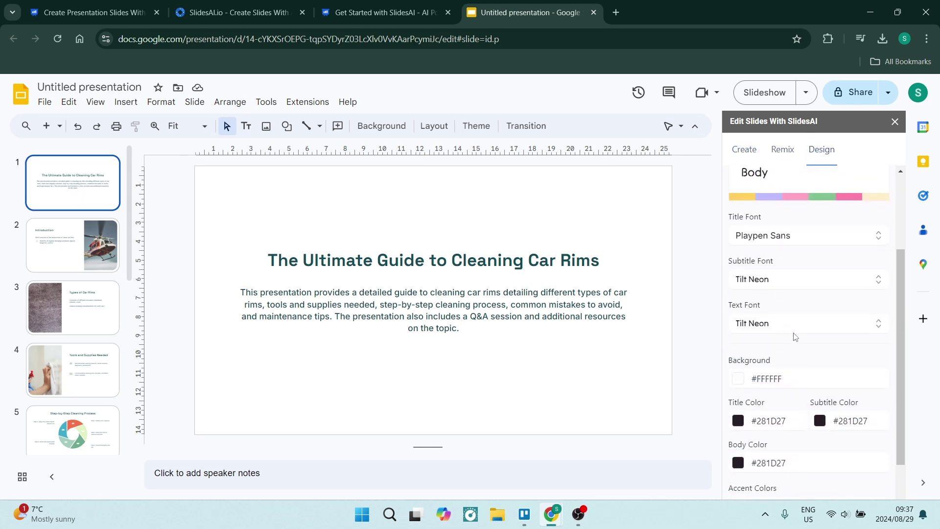
{"action": "scroll", "coordinate": [779, 349], "scroll_direction": "down", "scroll_amount": 2}
{"action": "scroll", "coordinate": [775, 351], "scroll_direction": "up", "scroll_amount": 4}
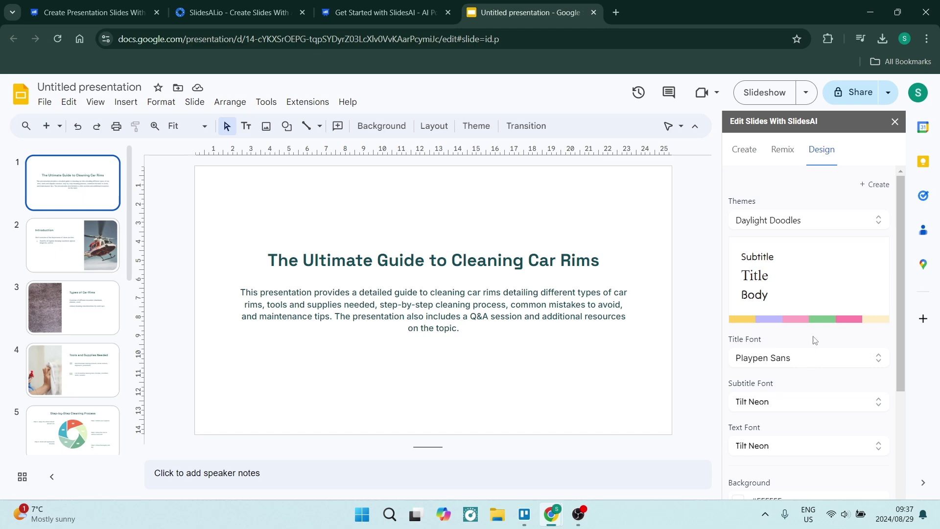